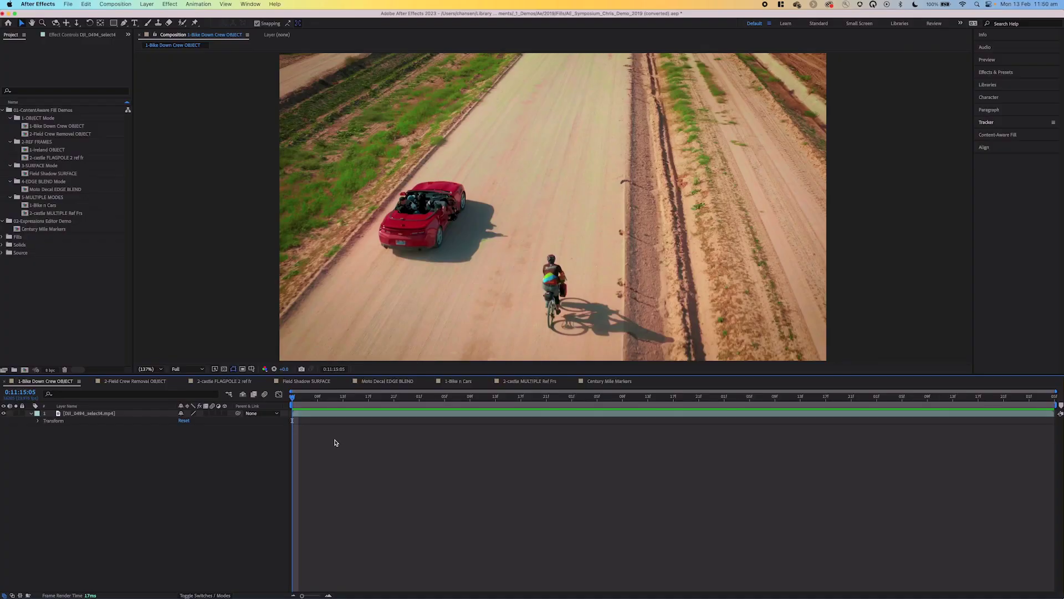
Step: Review the drone clip, then ready the Pen tool with the footage layer selected
mouse_move(293, 397)
mouse_down()
mouse_move(465, 408)
mouse_move(1018, 399)
mouse_move(288, 399)
mouse_up()
key(ctrl+a)
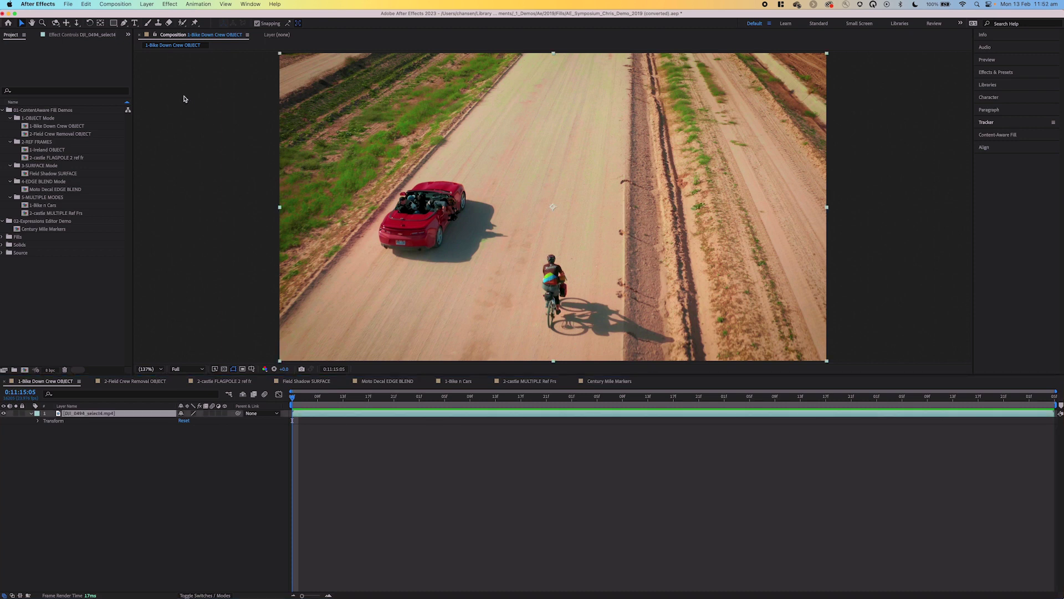
click(124, 23)
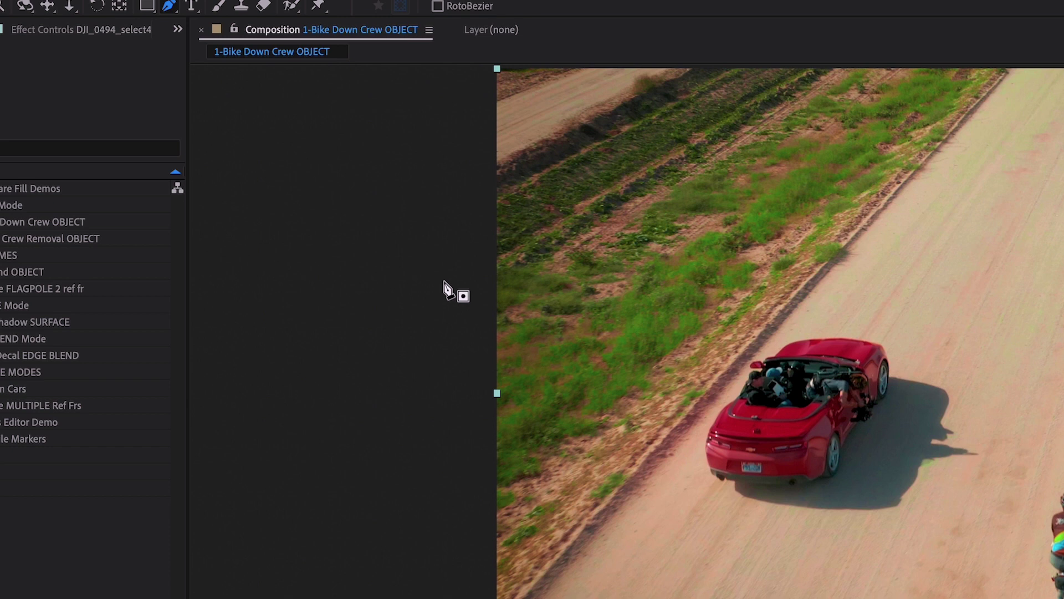
key(ctrl+shift+a)
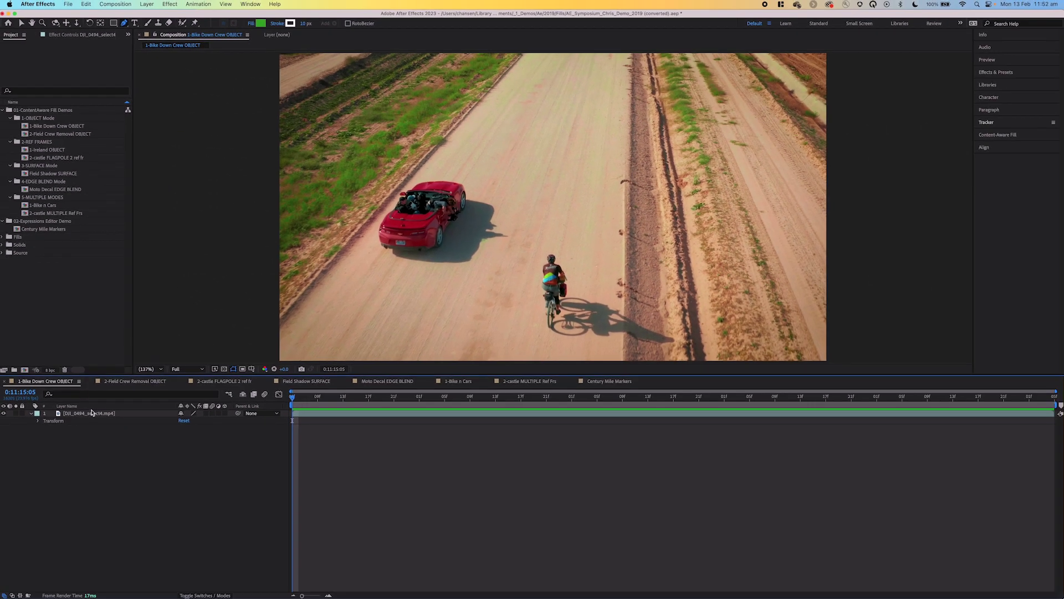
click(92, 413)
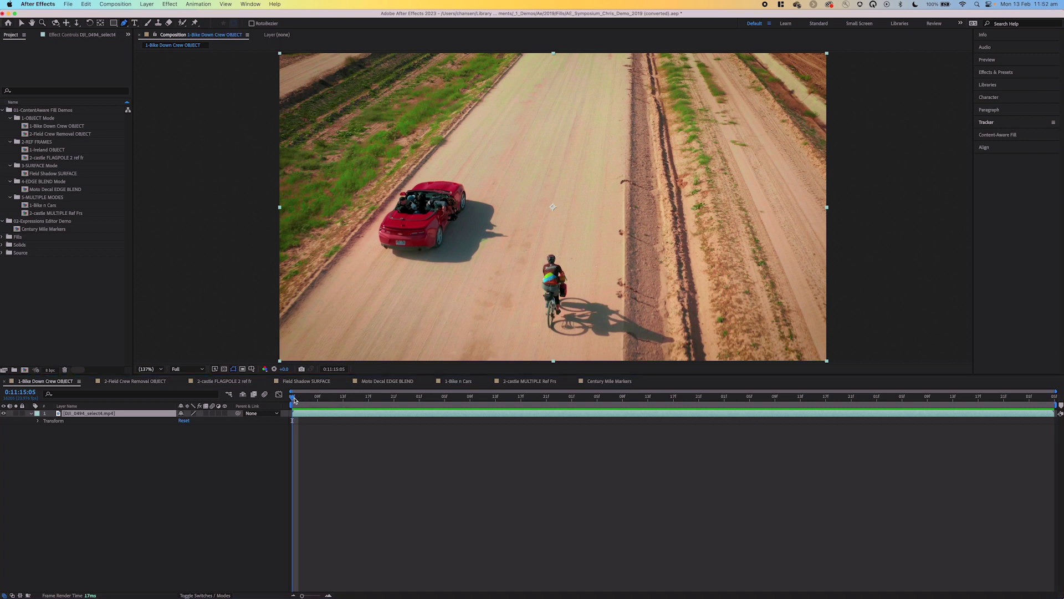
Step: Draw a closed Mask 1 around the red car and its shadow
click(474, 161)
click(501, 180)
click(516, 204)
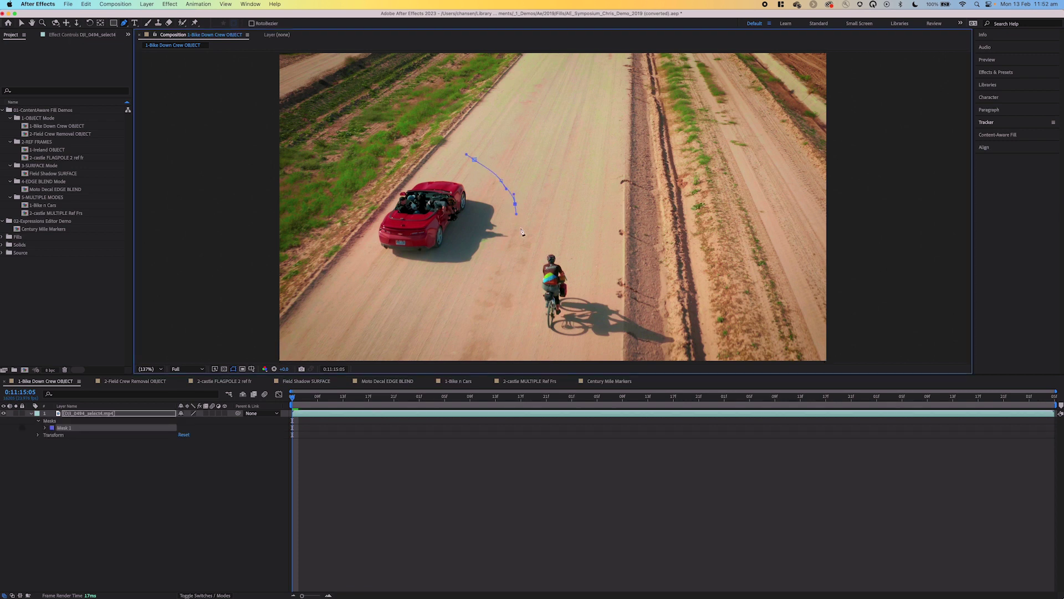
click(521, 233)
click(508, 257)
click(468, 275)
click(403, 274)
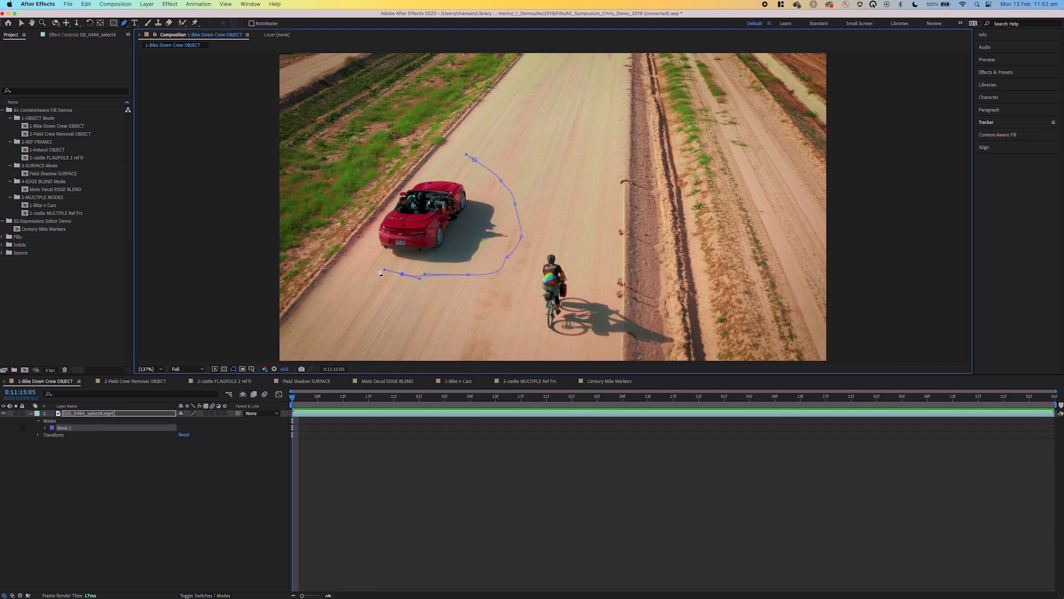
click(362, 252)
click(355, 221)
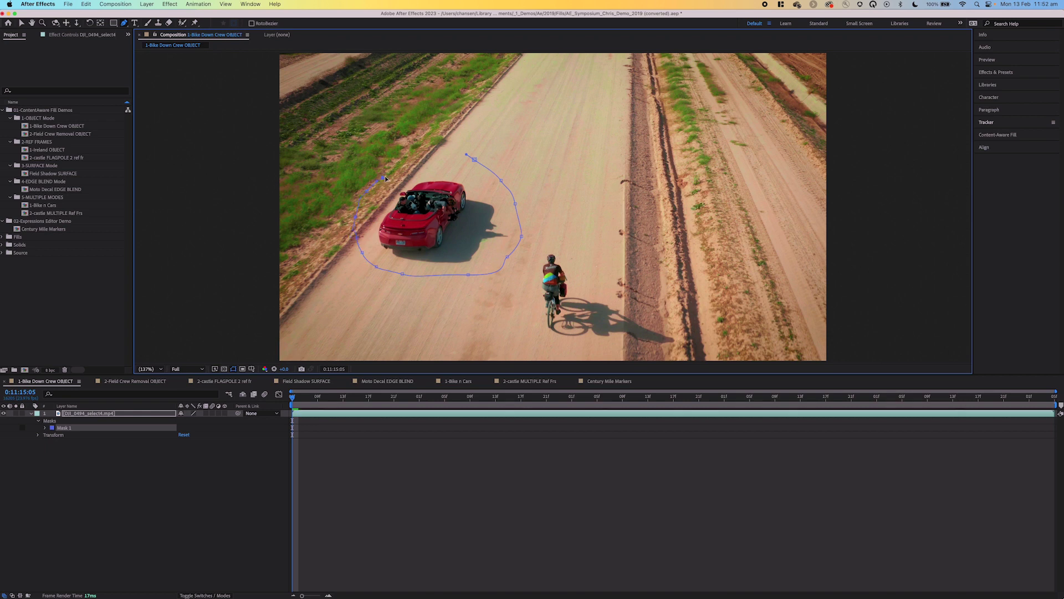
click(409, 168)
click(421, 165)
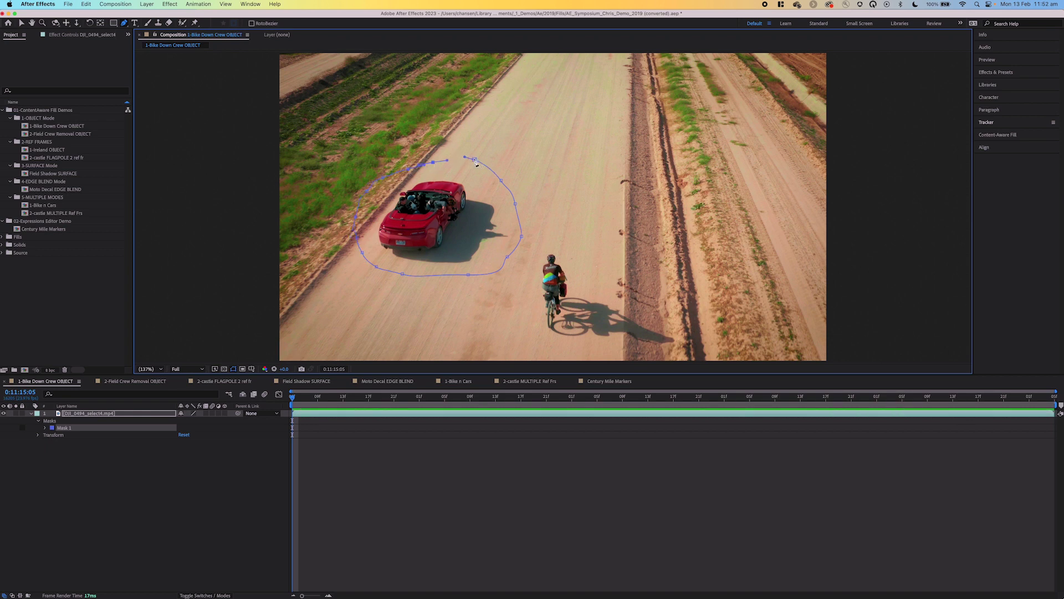
click(474, 160)
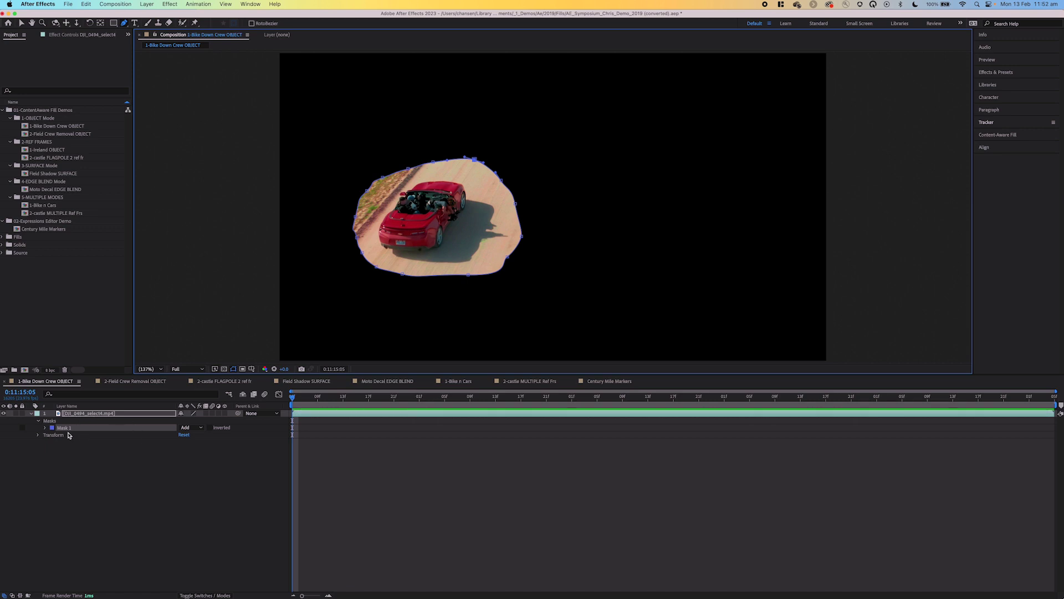
Step: Set the mask mode to Subtract and scrub ahead to check it
click(188, 427)
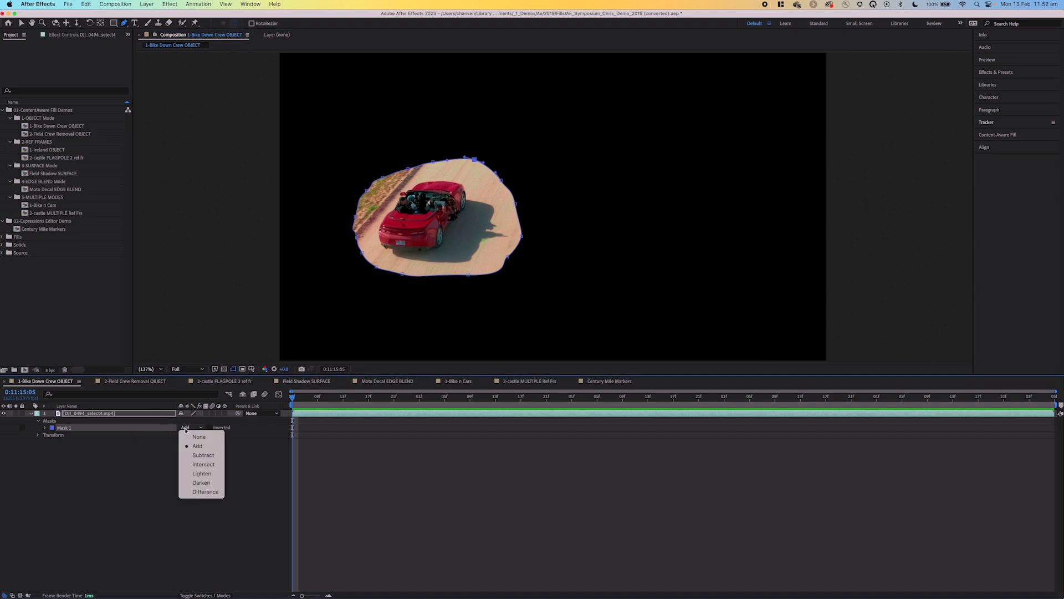
click(203, 456)
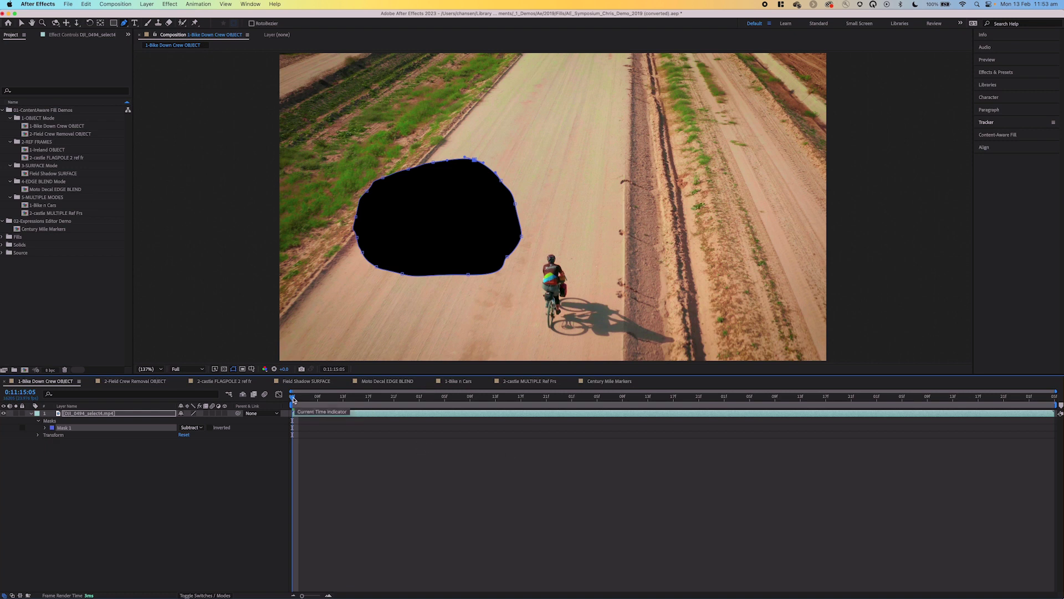
mouse_move(293, 399)
mouse_down()
mouse_move(694, 395)
mouse_move(294, 405)
mouse_up()
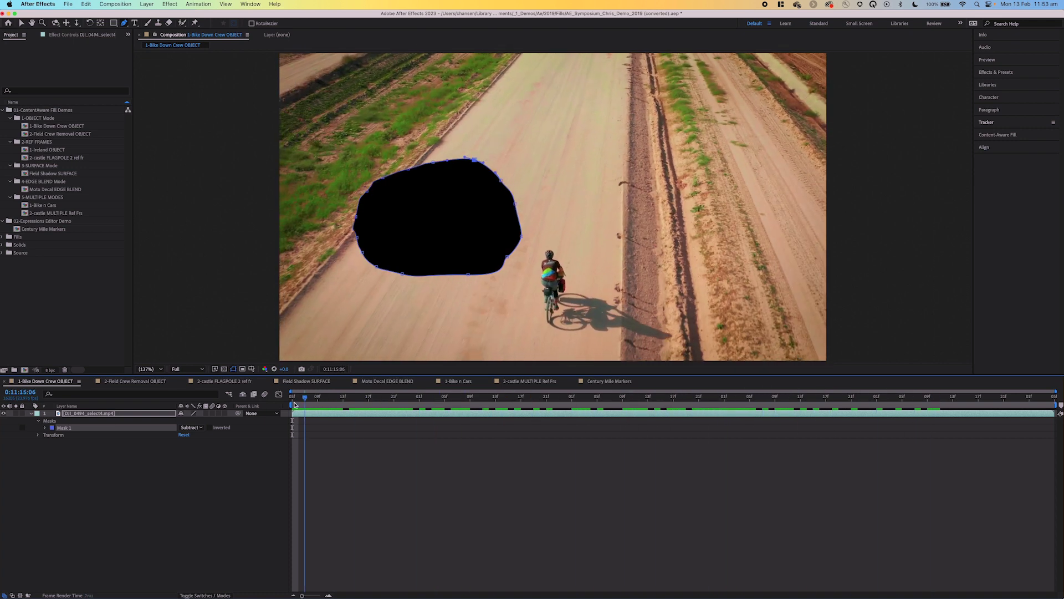
Step: Track the car mask forward using Position, Scale & Rotation
click(1007, 124)
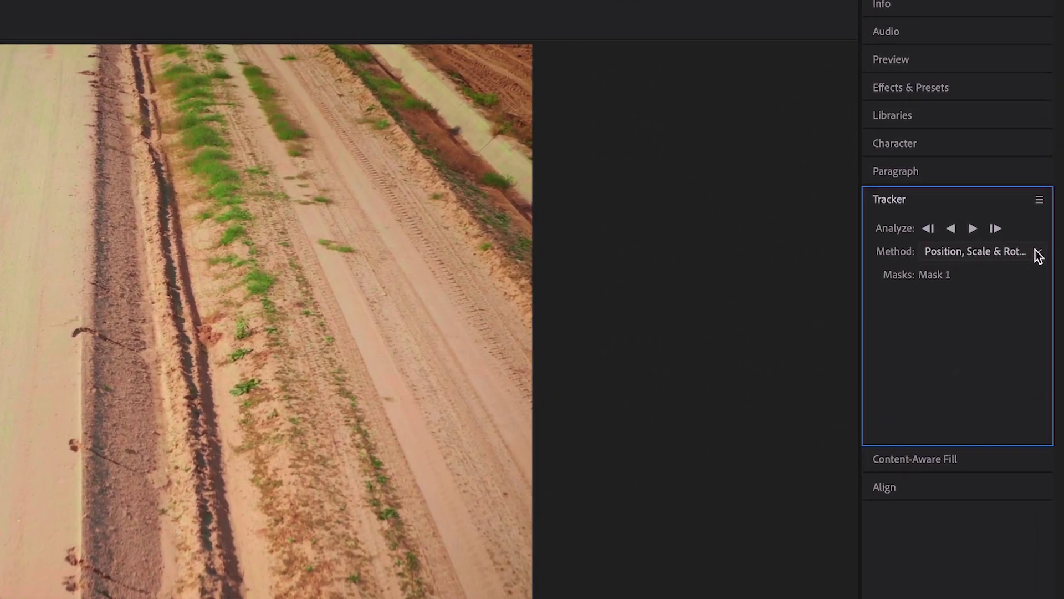
click(1038, 253)
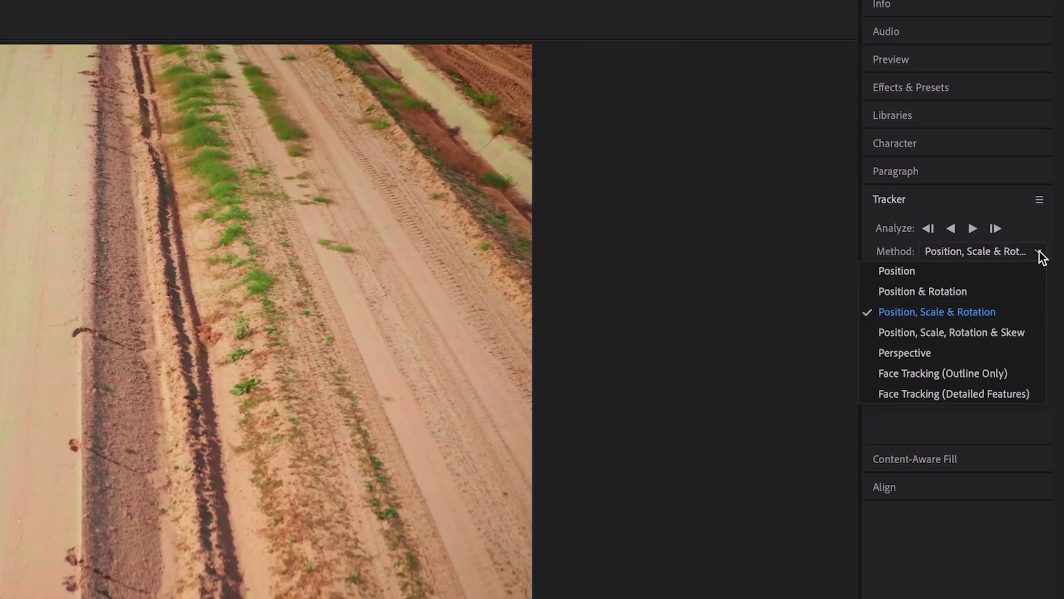
click(1040, 255)
click(973, 229)
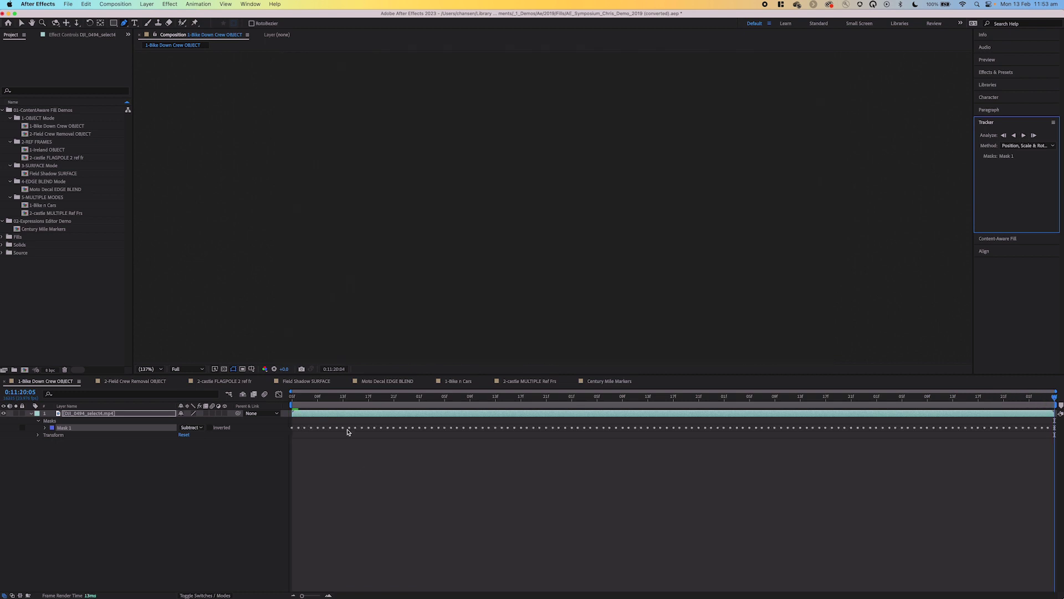
Step: Play the tracked mask back from the first frame
drag(302, 398, 286, 399)
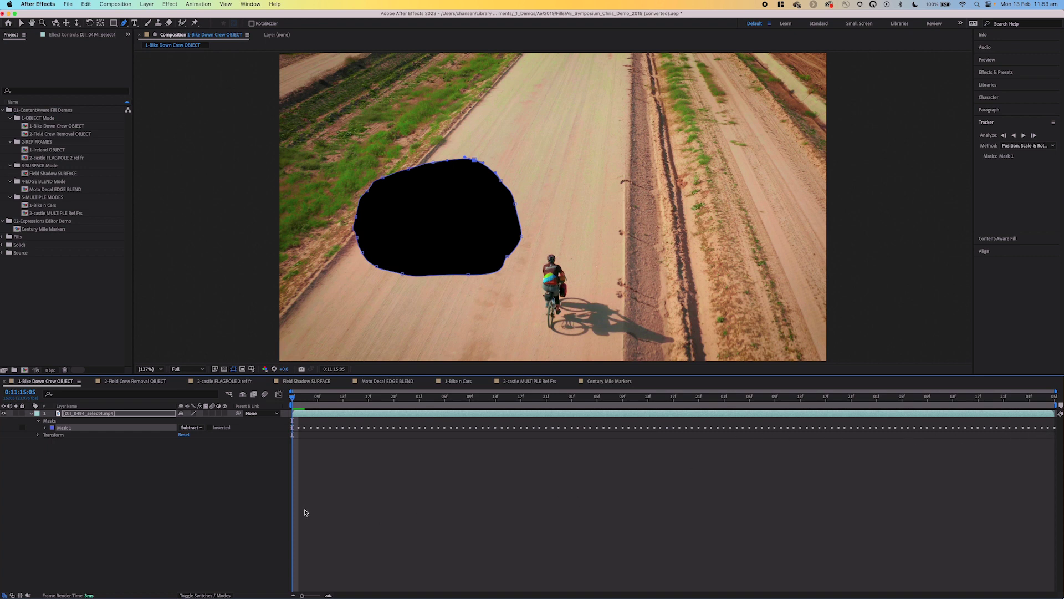
key(space)
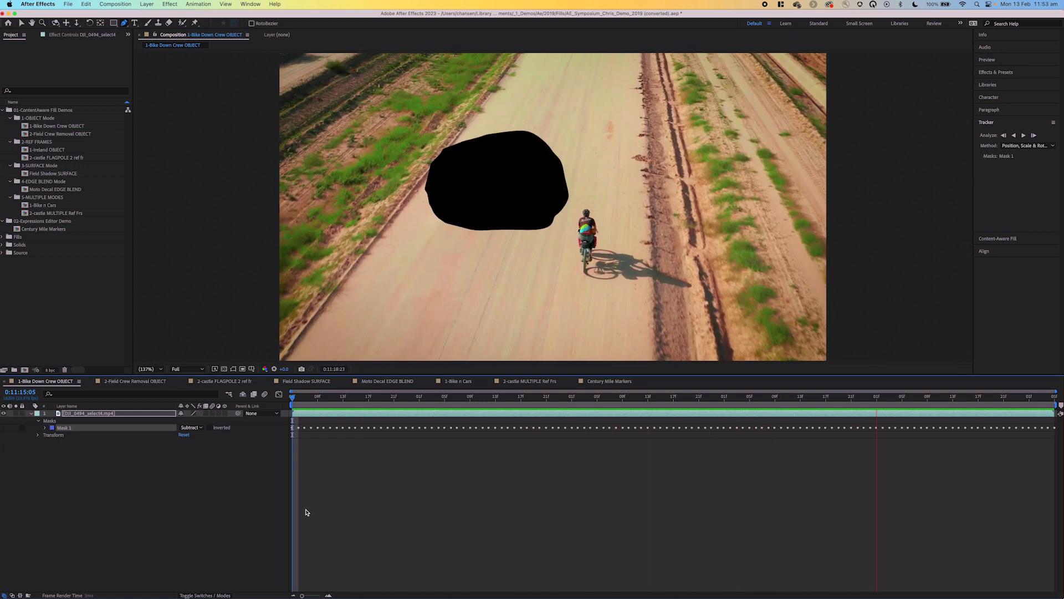
key(space)
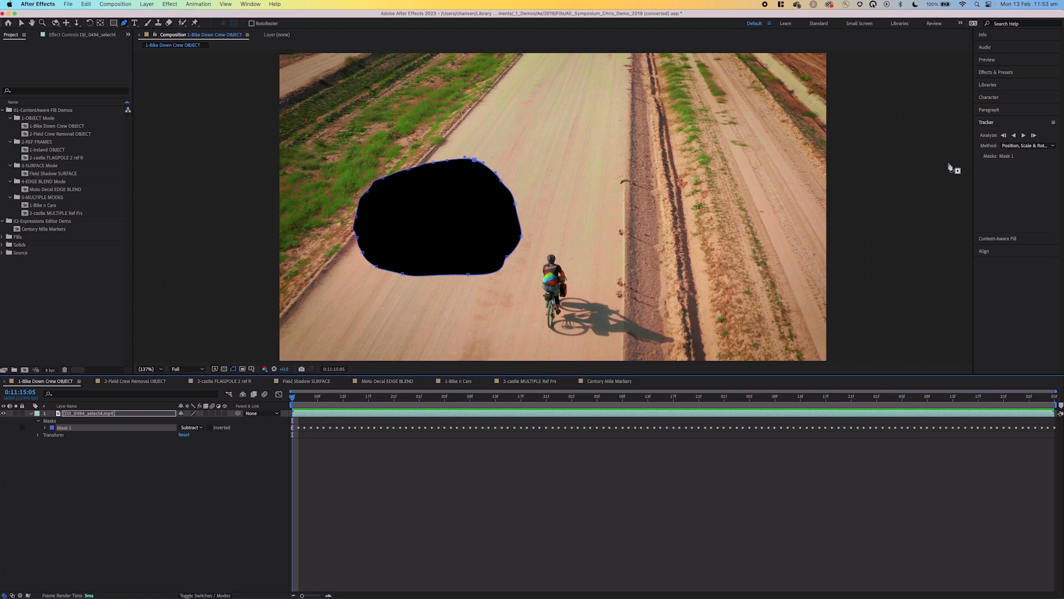
Step: Show the Content-Aware Fill panel with Fill Method set to Object
click(998, 238)
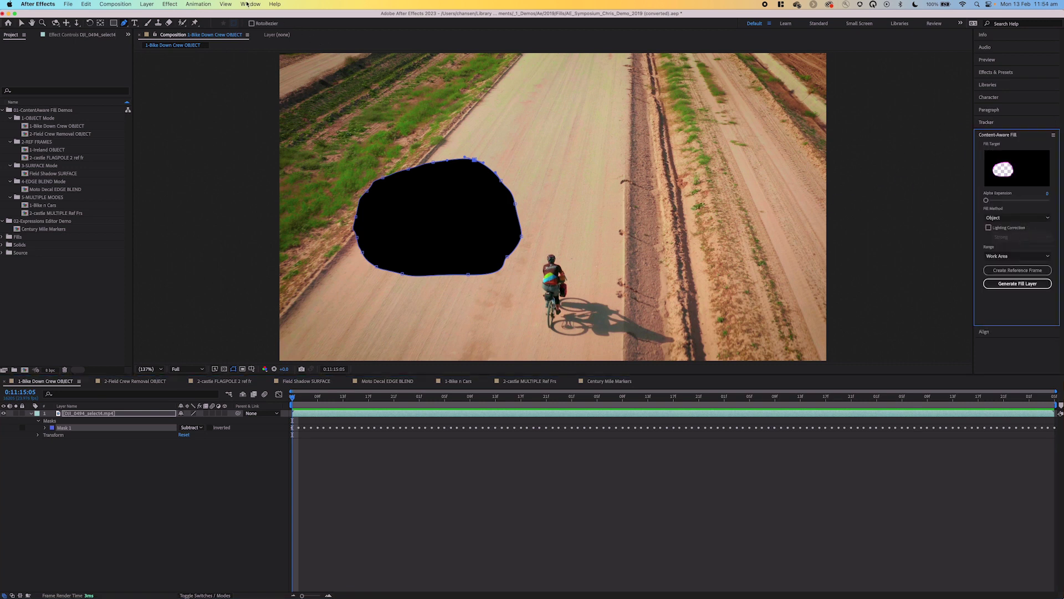
click(249, 4)
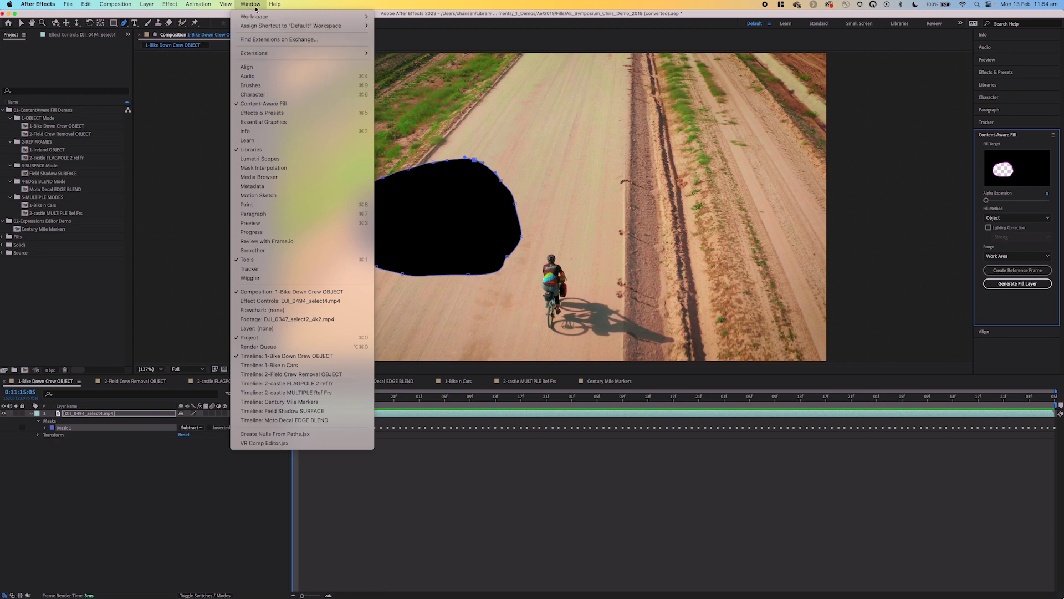
click(272, 103)
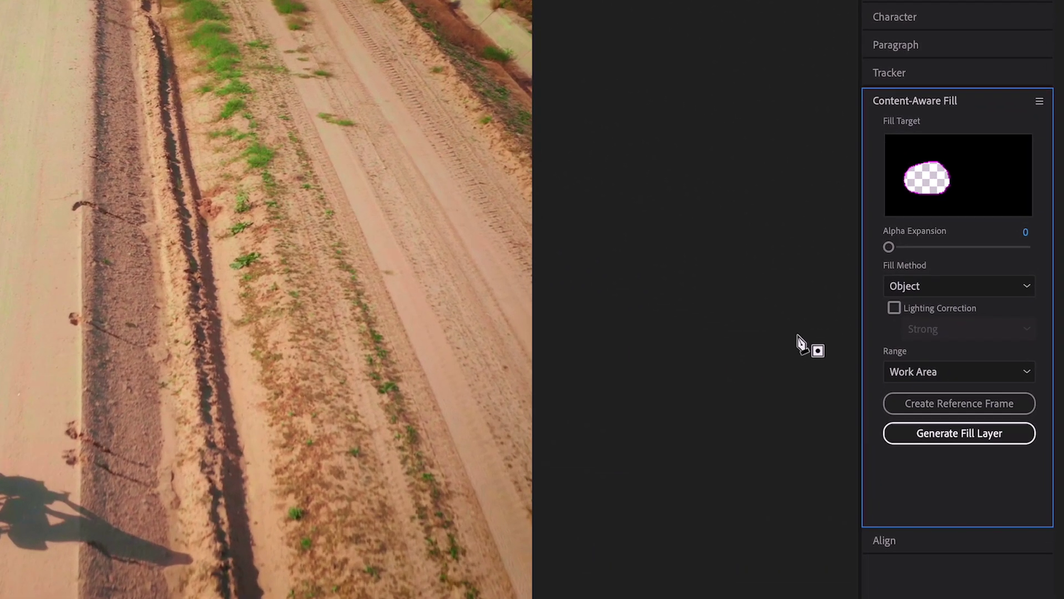
click(1023, 289)
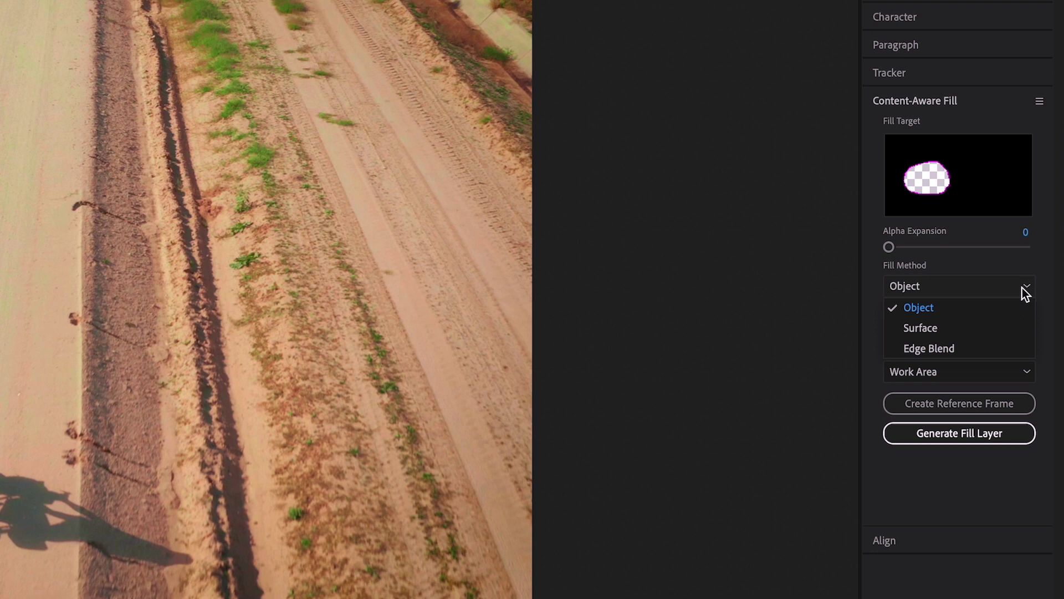
click(1022, 288)
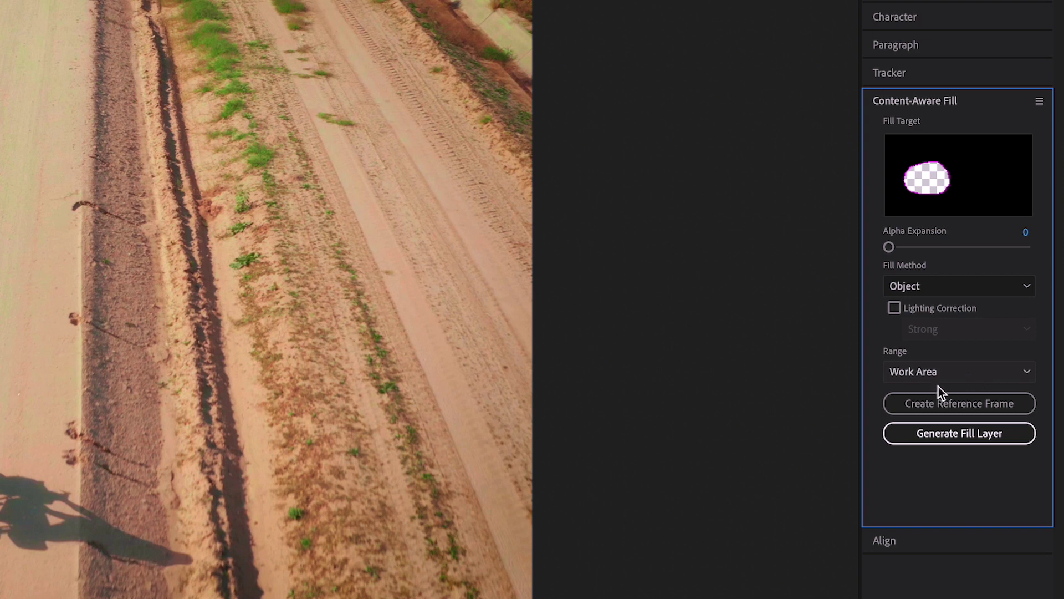
Step: Generate the Content-Aware Fill layer that replaces the car with dirt road
click(979, 431)
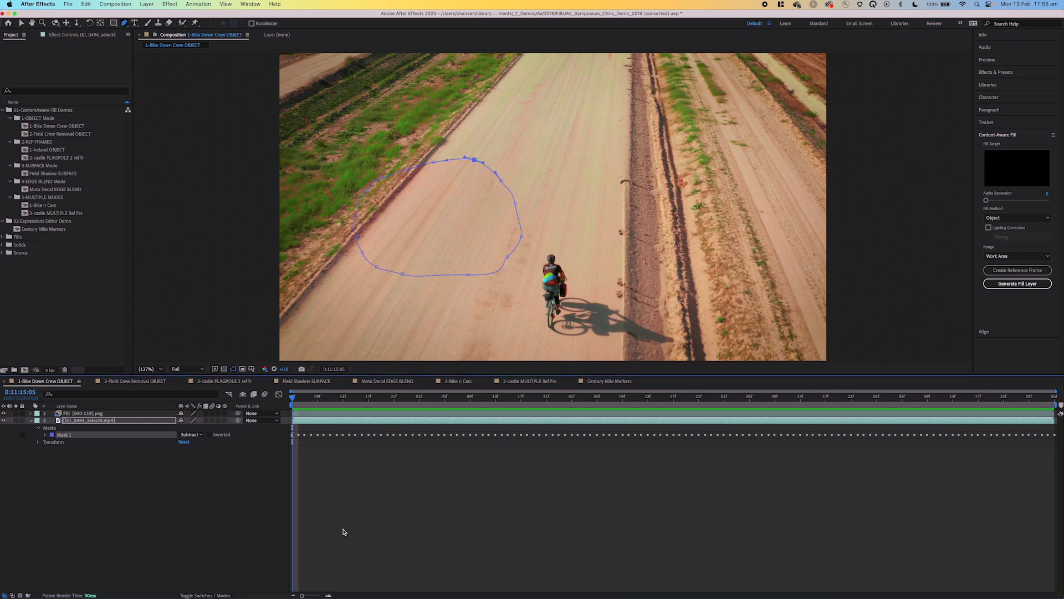
key(space)
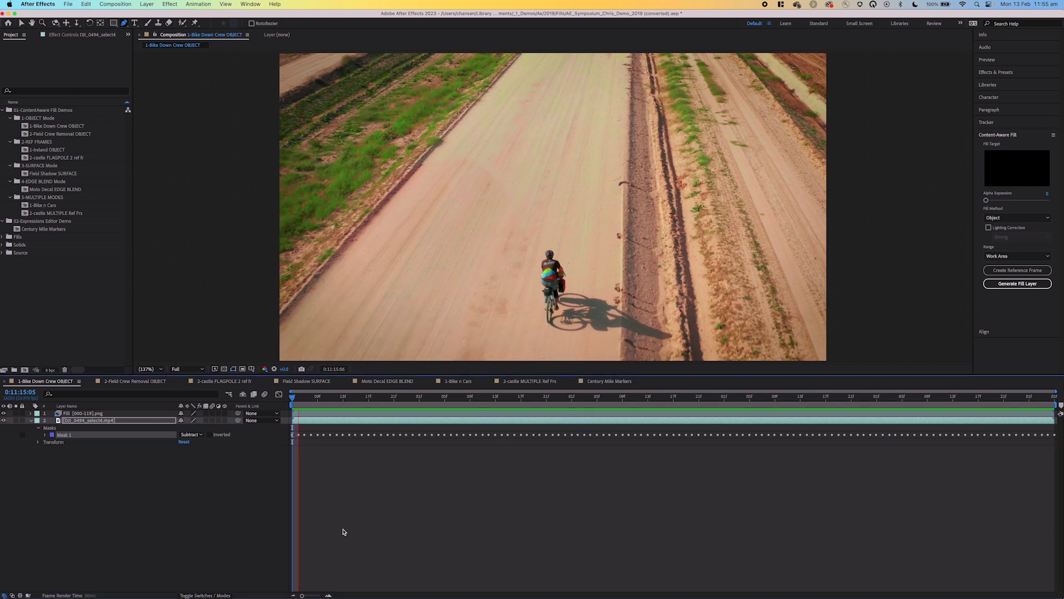